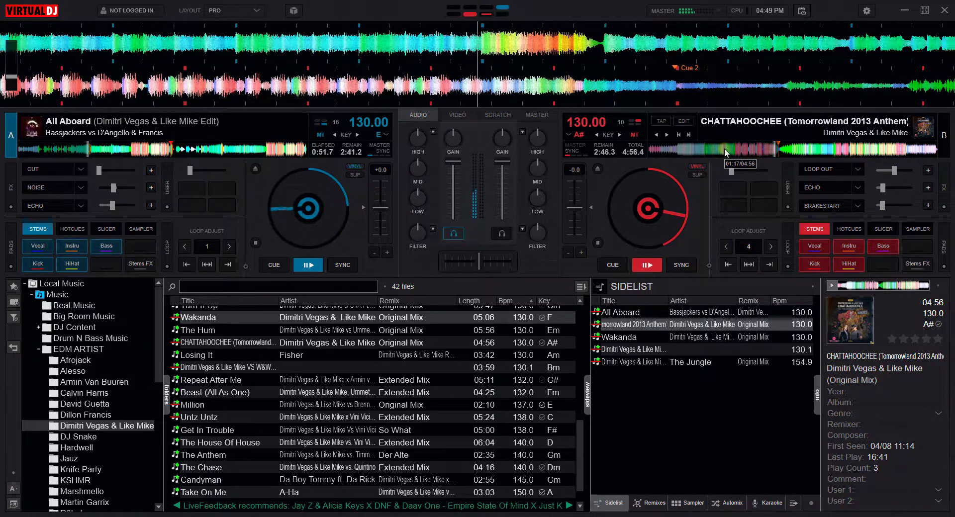
Apply the Echo effect to All Aboard on deck A, reduce its strength, and turn the effect off again.
{"action": "left_click", "coordinate": [49, 205]}
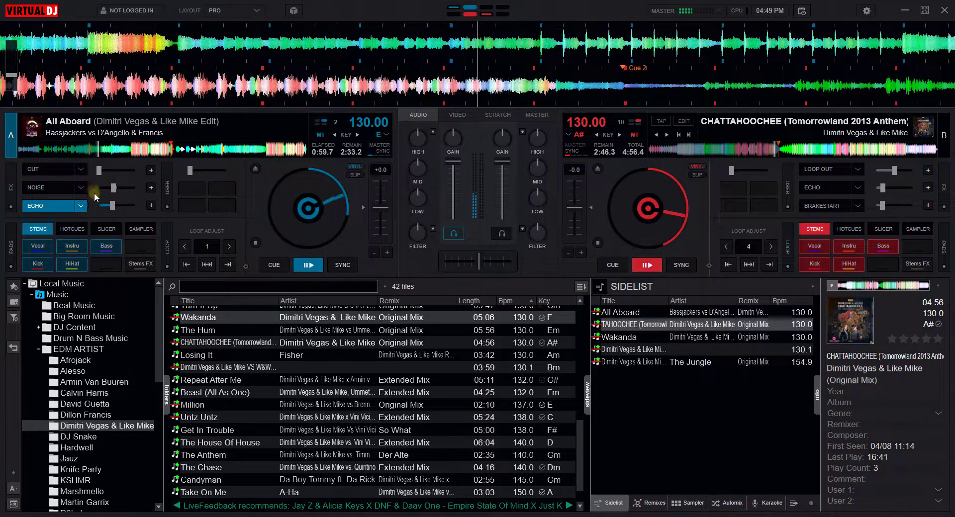
{"action": "left_click", "coordinate": [80, 206]}
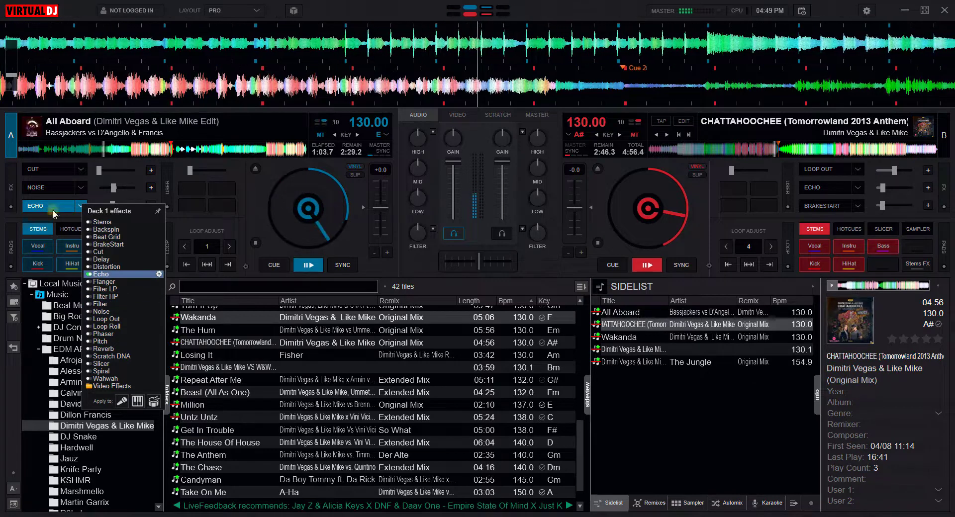
{"action": "left_click", "coordinate": [57, 192]}
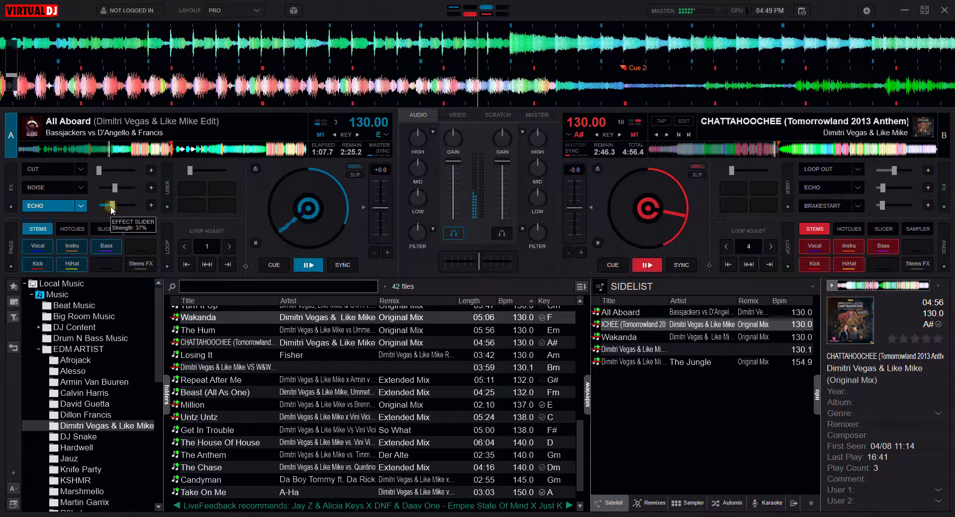
{"action": "left_click_drag", "start_coordinate": [110, 206], "coordinate": [99, 205]}
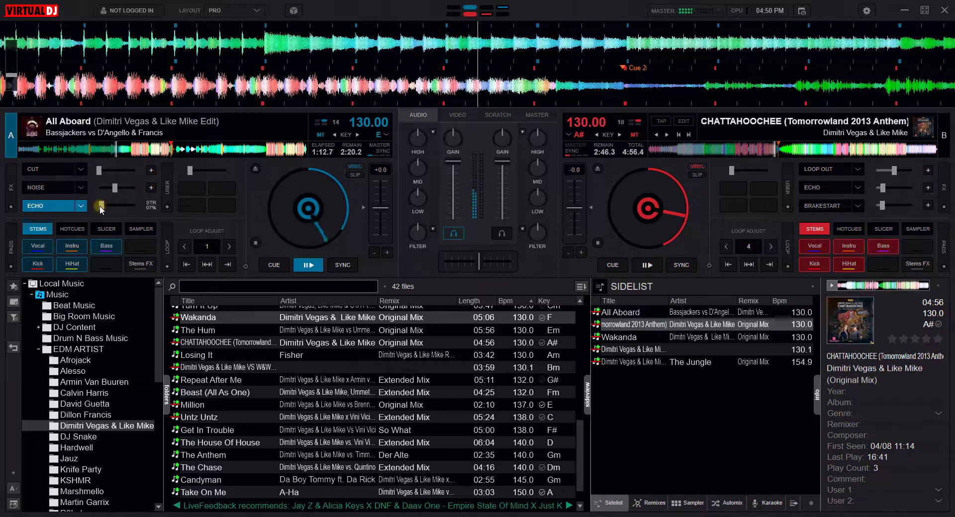
{"action": "left_click", "coordinate": [65, 210]}
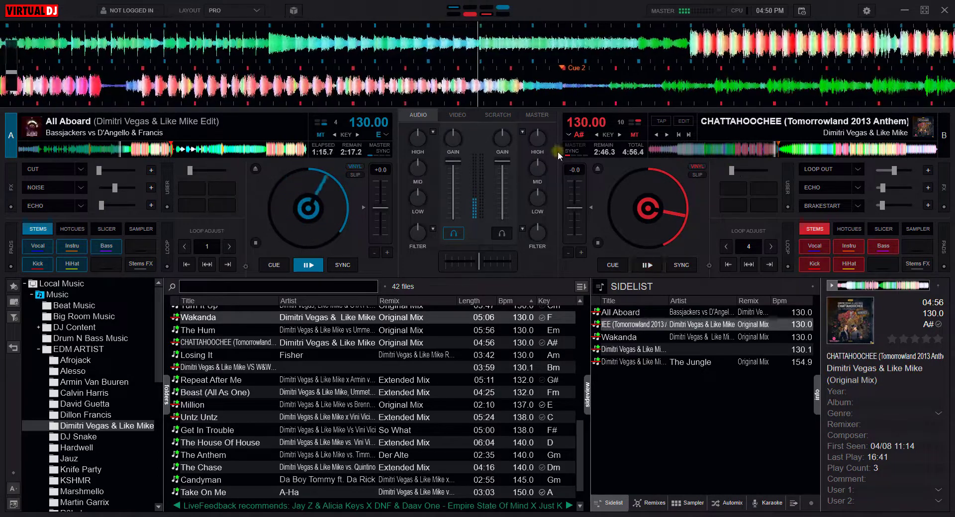
Align Cue 2 of CHATTAHOOCHEE on deck B with Cue 1 of All Aboard, and crossfade fully to deck B.
{"action": "left_click_drag", "start_coordinate": [596, 83], "coordinate": [876, 87]}
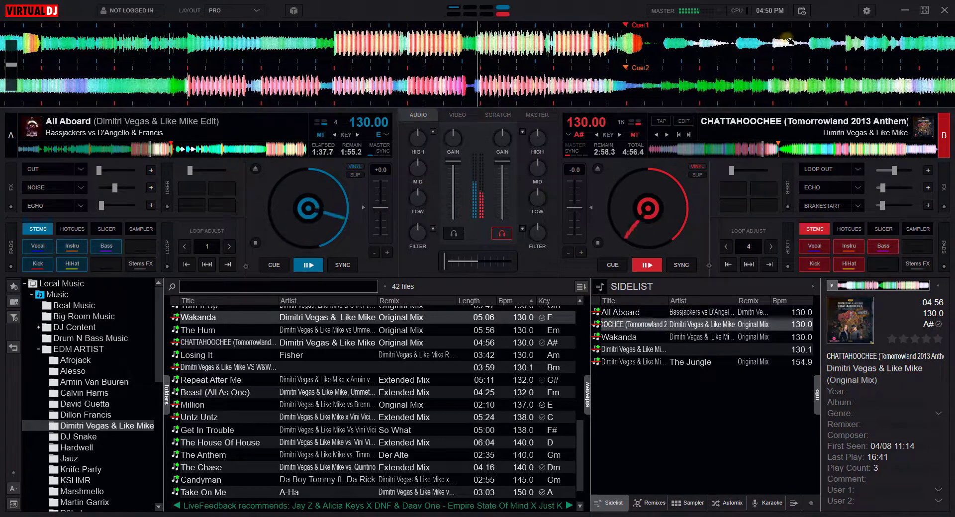
{"action": "scroll", "coordinate": [637, 43], "scroll_direction": "up", "scroll_amount": 2}
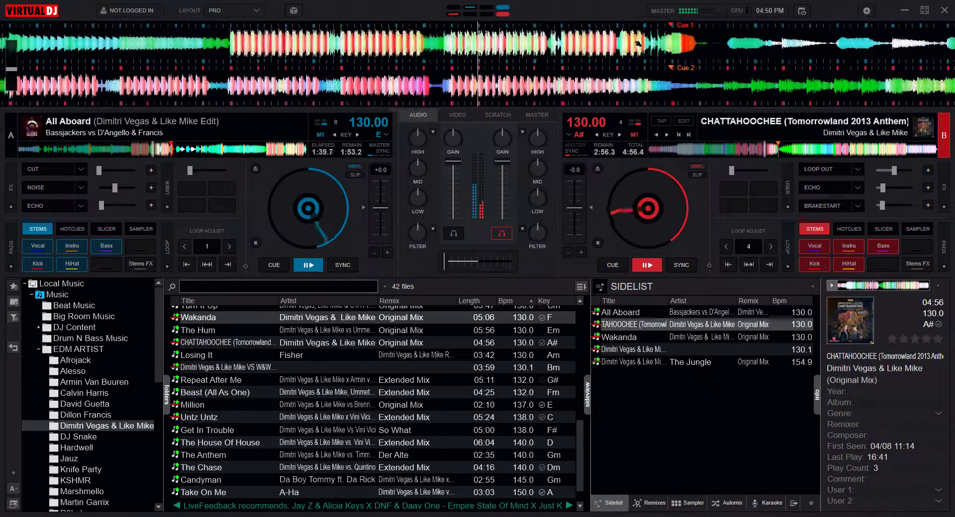
{"action": "scroll", "coordinate": [638, 43], "scroll_direction": "up", "scroll_amount": 2}
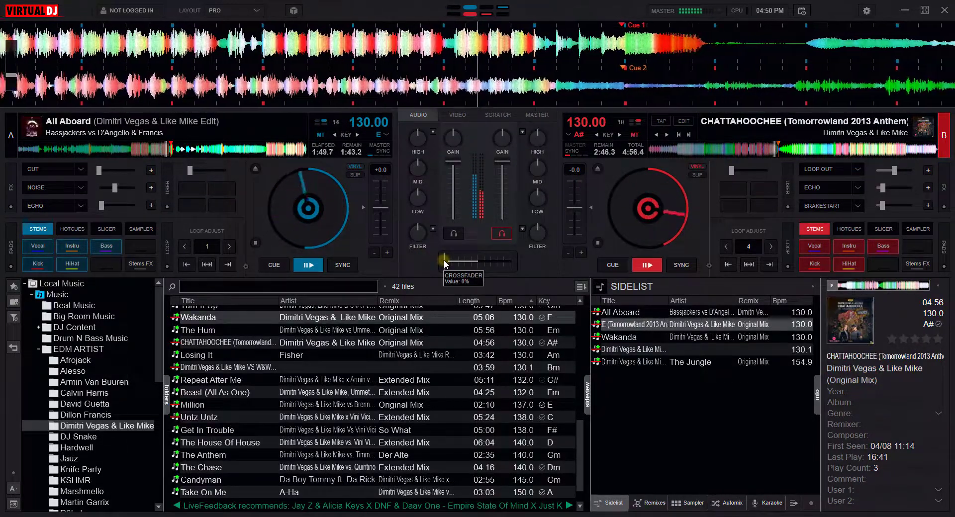
{"action": "left_click_drag", "start_coordinate": [444, 262], "coordinate": [511, 261]}
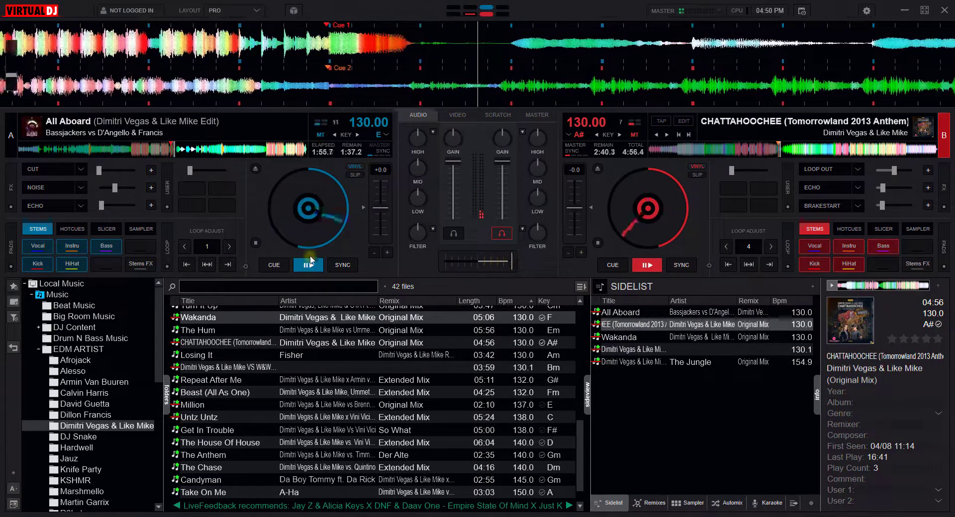
Load Wakanda from the sidelist onto deck A and shift its waveform so its drop aligns with deck B's upcoming drop.
{"action": "left_click_drag", "start_coordinate": [646, 337], "coordinate": [343, 187]}
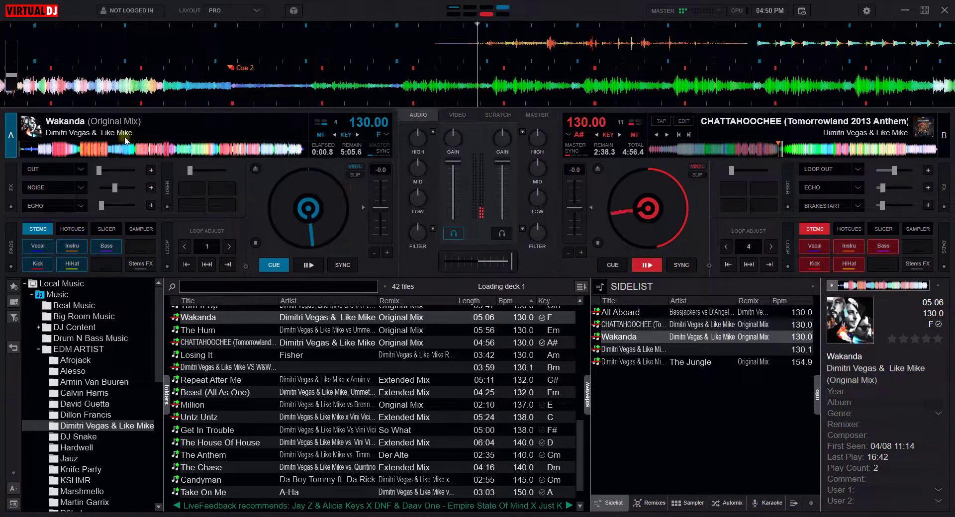
{"action": "left_click_drag", "start_coordinate": [86, 154], "coordinate": [218, 154]}
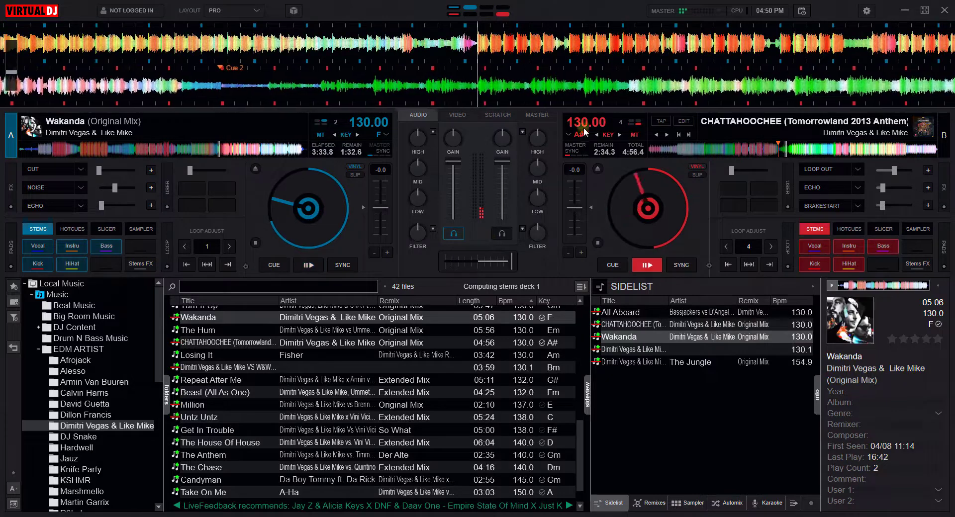
{"action": "scroll", "coordinate": [647, 69], "scroll_direction": "down", "scroll_amount": 3}
{"action": "left_click_drag", "start_coordinate": [530, 48], "coordinate": [948, 47]}
{"action": "scroll", "coordinate": [915, 52], "scroll_direction": "up", "scroll_amount": 2}
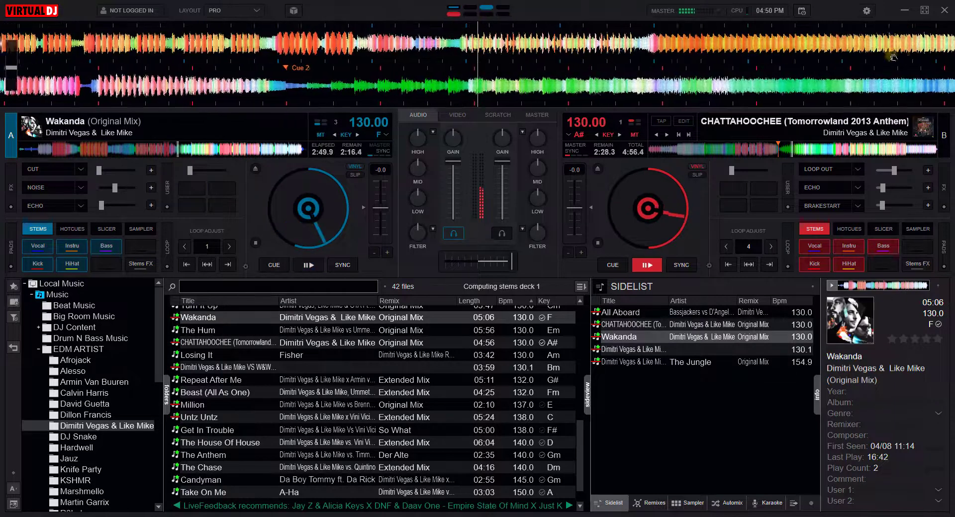
{"action": "left_click_drag", "start_coordinate": [890, 56], "coordinate": [808, 38]}
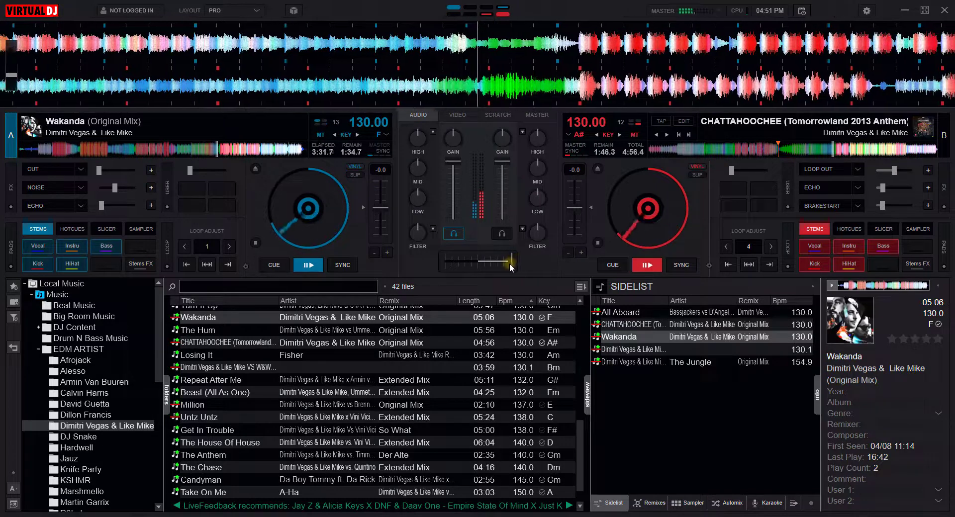
Crossfade fully to Wakanda on deck A and stop playback on deck B.
{"action": "left_click_drag", "start_coordinate": [511, 262], "coordinate": [362, 263]}
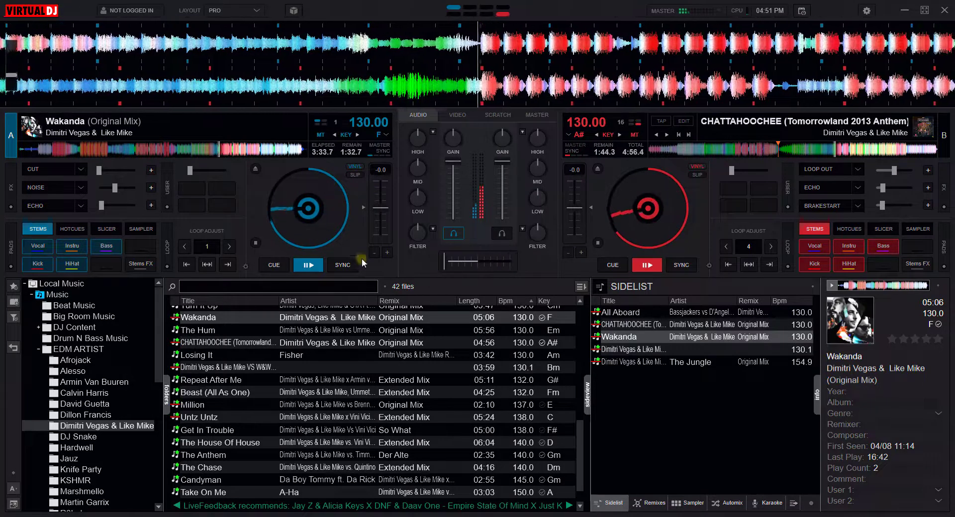
{"action": "left_click", "coordinate": [646, 266]}
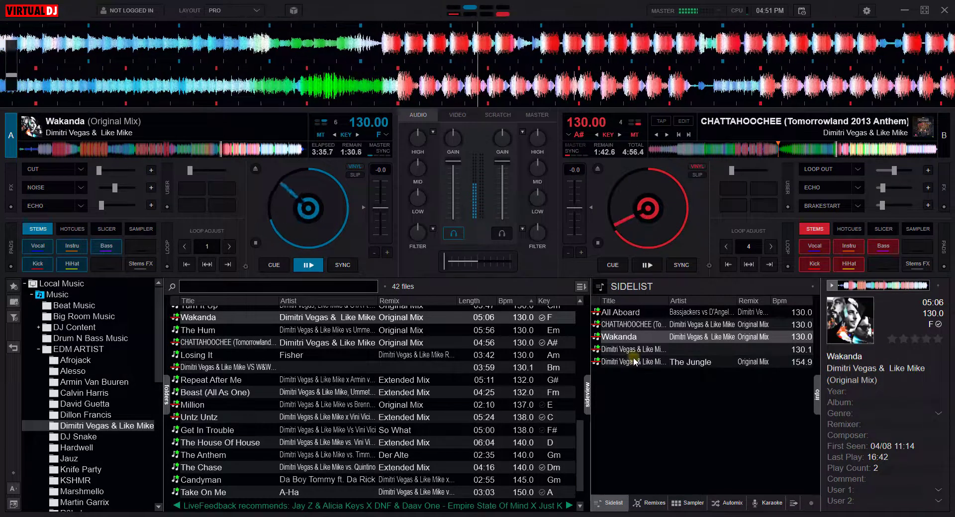
Load Crowd Control from the sidelist onto deck B and shift its start point to match an upcoming section of Wakanda.
{"action": "double_click", "coordinate": [632, 350]}
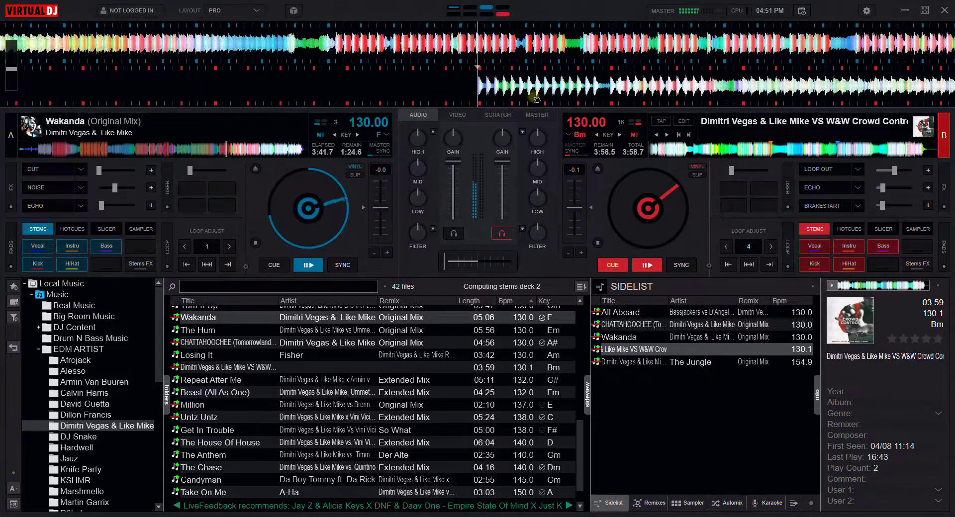
{"action": "left_click_drag", "start_coordinate": [536, 100], "coordinate": [817, 93]}
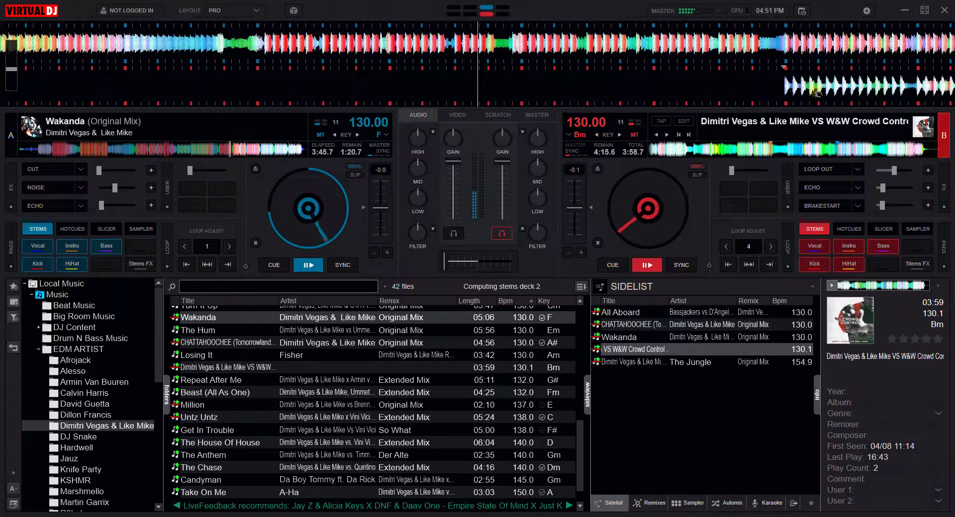
{"action": "scroll", "coordinate": [577, 82], "scroll_direction": "up", "scroll_amount": 5}
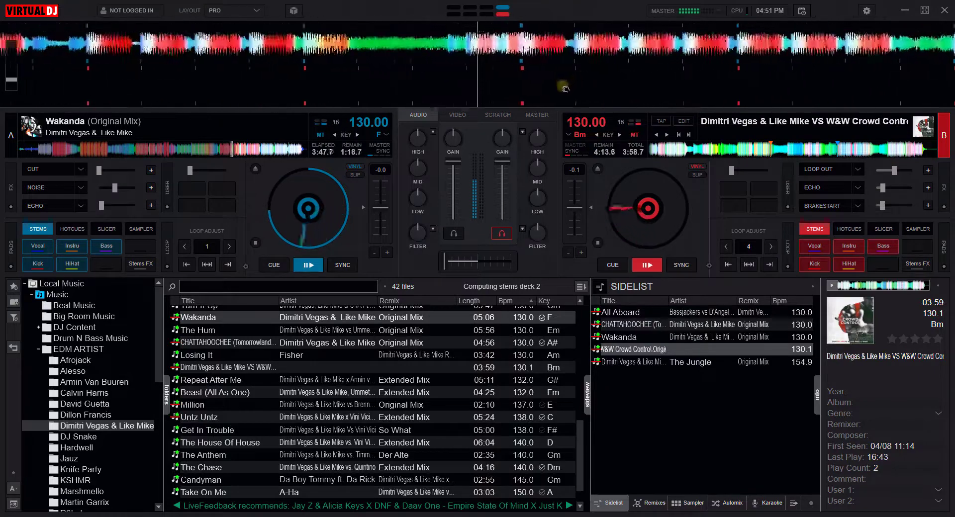
{"action": "scroll", "coordinate": [607, 52], "scroll_direction": "down", "scroll_amount": 2}
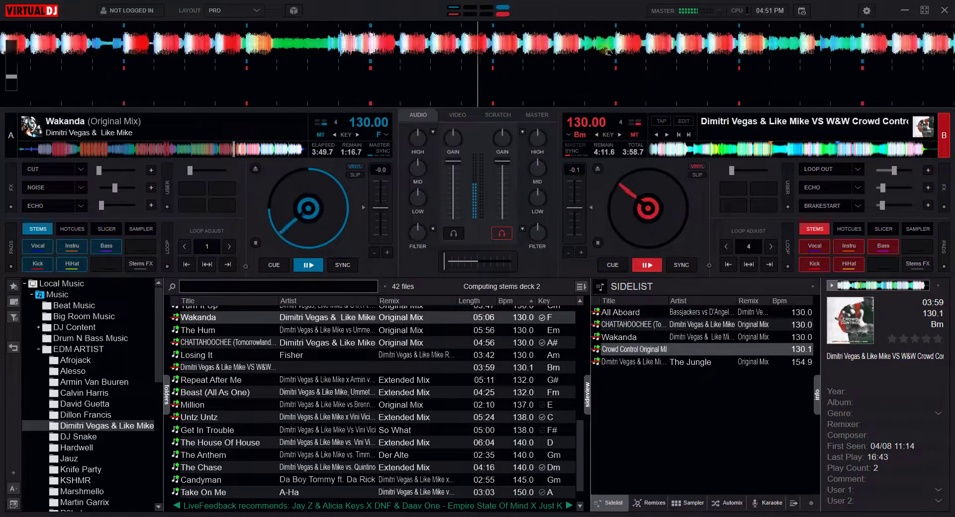
Lower deck B's volume to zero, reduce its mid and low EQ, and centre the crossfader with the tempo at 130.00.
{"action": "left_click", "coordinate": [505, 219]}
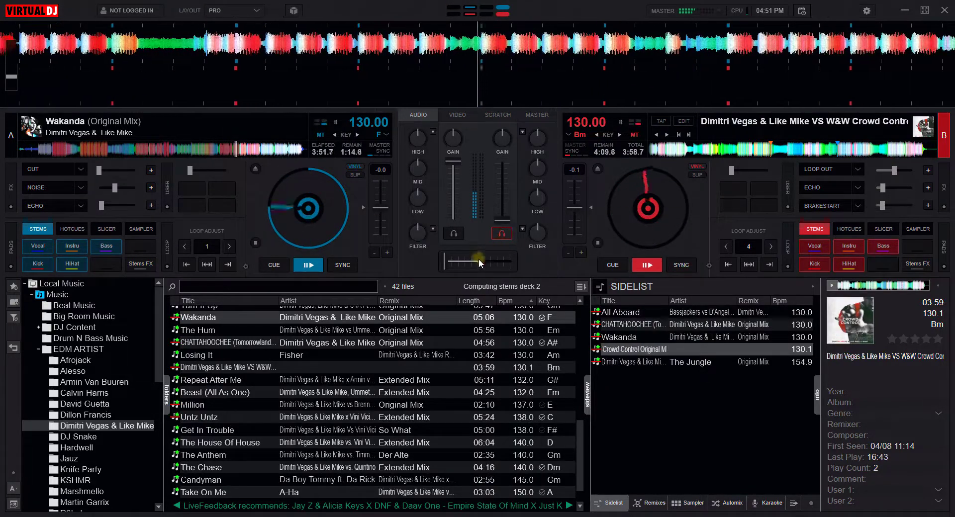
{"action": "left_click_drag", "start_coordinate": [530, 201], "coordinate": [513, 207]}
{"action": "left_click_drag", "start_coordinate": [532, 168], "coordinate": [529, 170]}
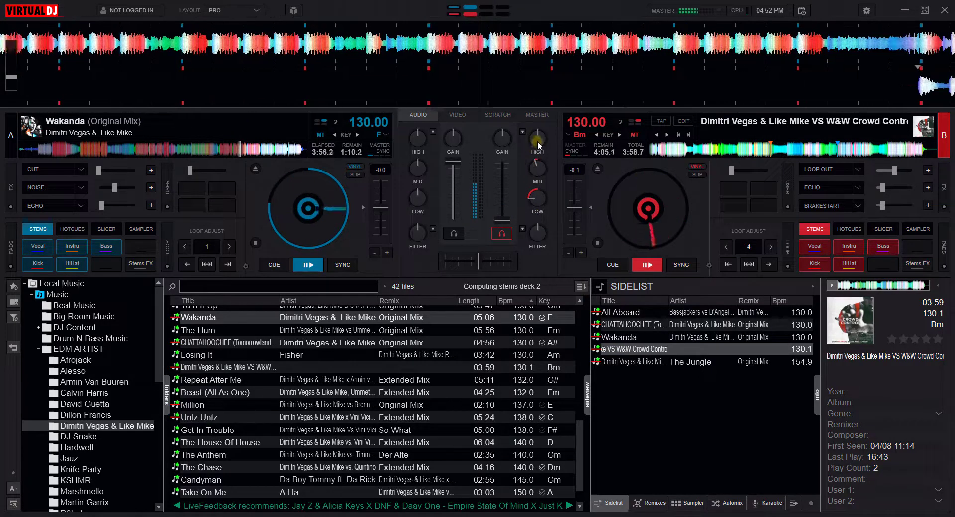
{"action": "left_click", "coordinate": [590, 207]}
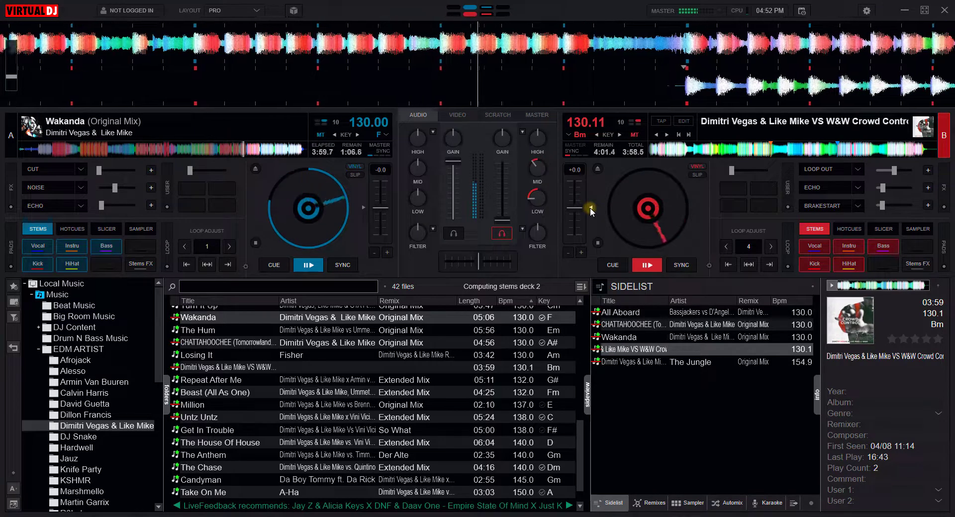
{"action": "left_click_drag", "start_coordinate": [590, 208], "coordinate": [589, 209]}
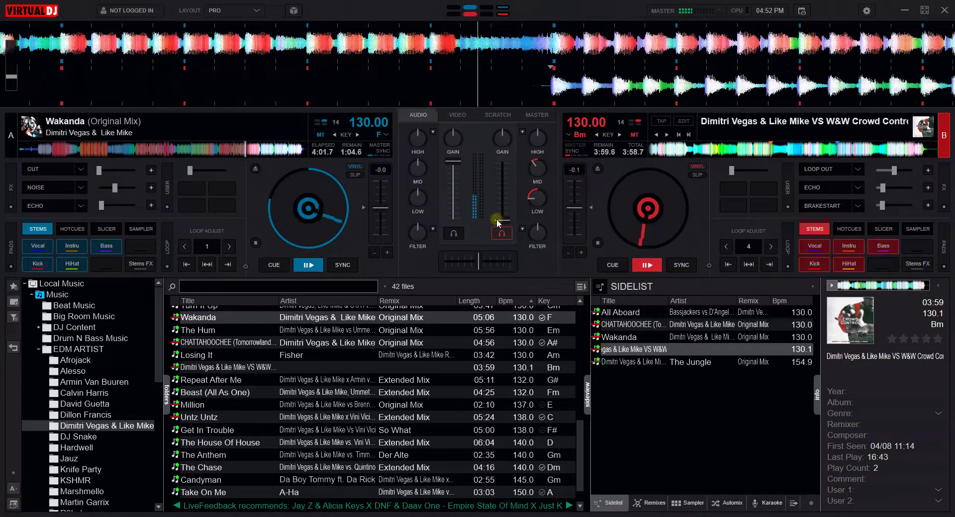
Bring up deck B's volume with its low and mid EQ restored, while reducing deck A's low EQ and volume.
{"action": "left_click_drag", "start_coordinate": [498, 220], "coordinate": [456, 162]}
{"action": "left_click_drag", "start_coordinate": [418, 198], "coordinate": [416, 209]}
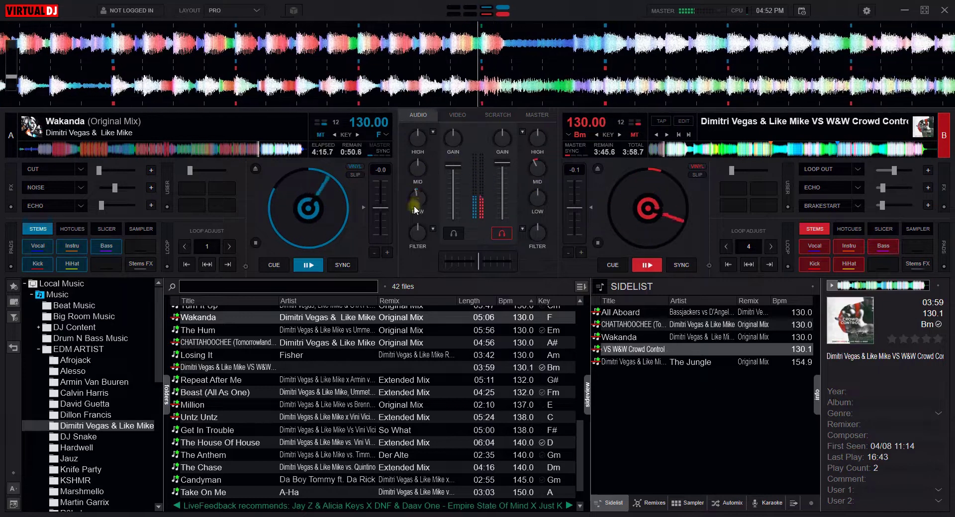
{"action": "left_click_drag", "start_coordinate": [452, 166], "coordinate": [449, 172]}
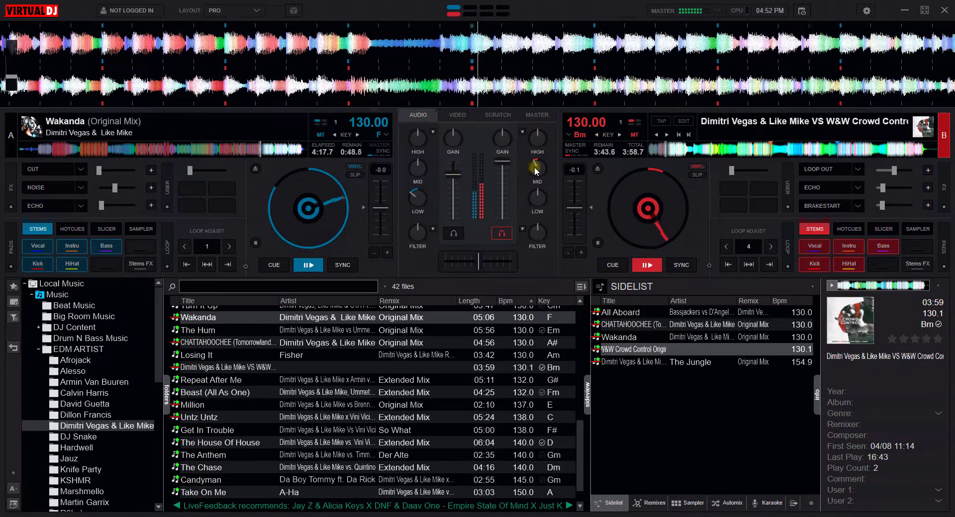
{"action": "left_click_drag", "start_coordinate": [534, 167], "coordinate": [534, 161]}
Fade out Wakanda on deck A by reducing its high, mid and low EQ and lowering its volume to zero.
{"action": "mouse_move", "coordinate": [450, 174]}
{"action": "left_mouse_down"}
{"action": "mouse_move", "coordinate": [415, 173]}
{"action": "mouse_move", "coordinate": [453, 179]}
{"action": "left_mouse_up"}
{"action": "left_click_drag", "start_coordinate": [420, 134], "coordinate": [450, 189]}
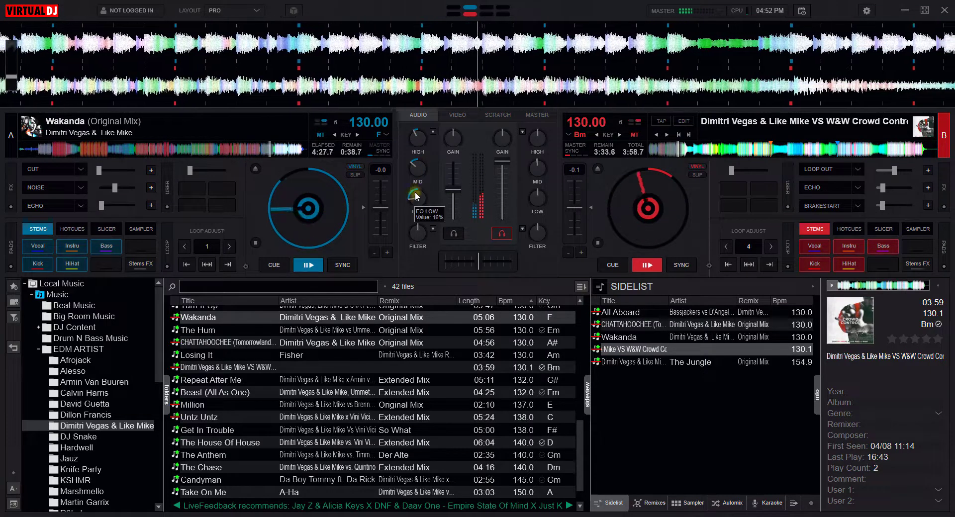
{"action": "scroll", "coordinate": [408, 170], "scroll_direction": "down", "scroll_amount": 2}
{"action": "scroll", "coordinate": [454, 189], "scroll_direction": "down", "scroll_amount": 1}
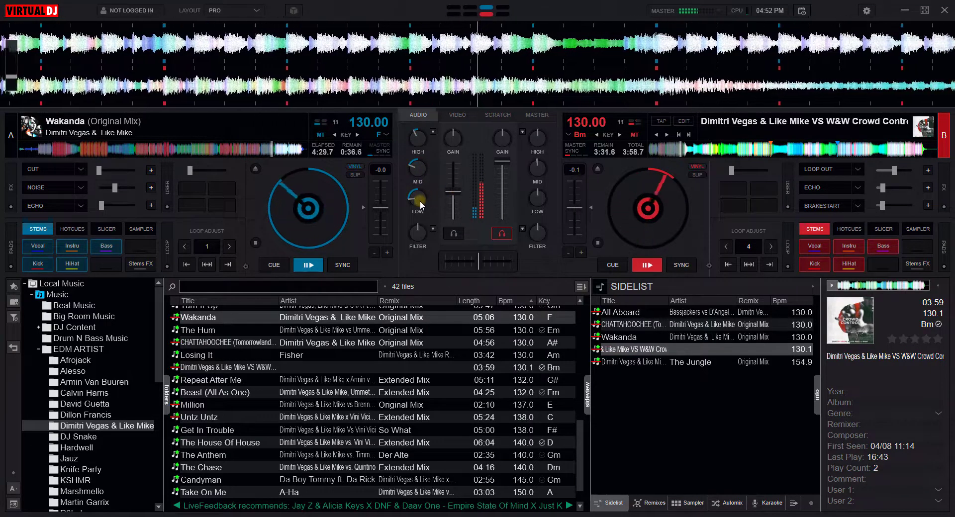
{"action": "left_click_drag", "start_coordinate": [454, 192], "coordinate": [455, 221]}
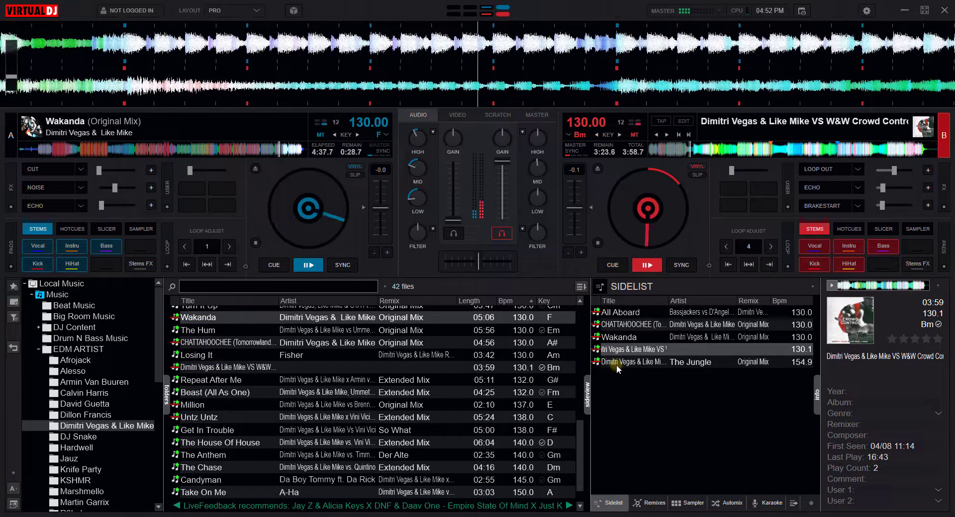
Load The Jungle from the sidelist onto deck A and move its playback position to Cue 1.
{"action": "left_click_drag", "start_coordinate": [631, 359], "coordinate": [260, 194]}
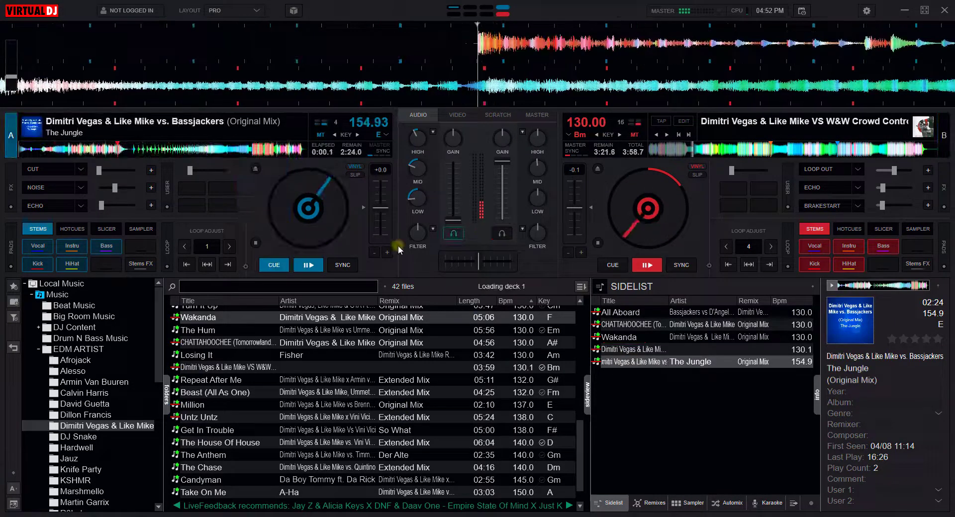
{"action": "scroll", "coordinate": [416, 140], "scroll_direction": "up", "scroll_amount": 2}
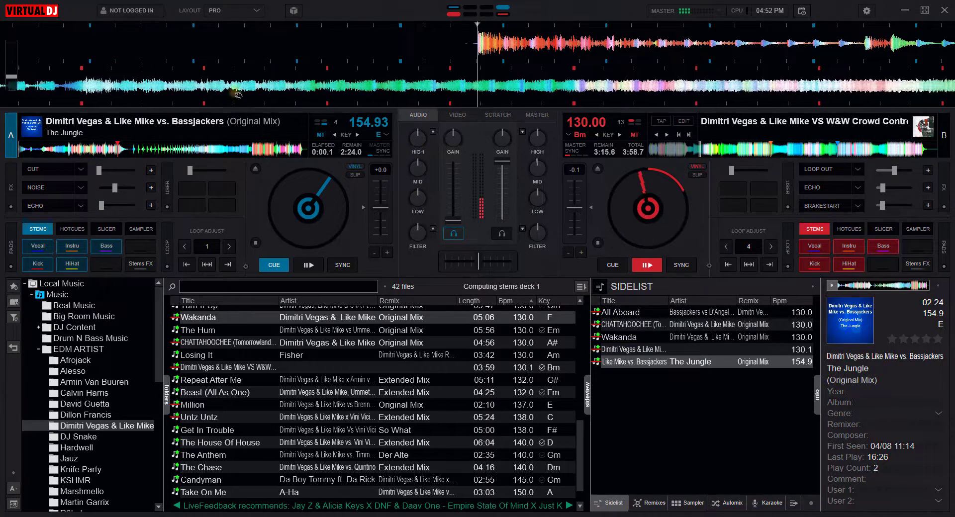
{"action": "left_click", "coordinate": [118, 148]}
{"action": "scroll", "coordinate": [540, 53], "scroll_direction": "down", "scroll_amount": 4}
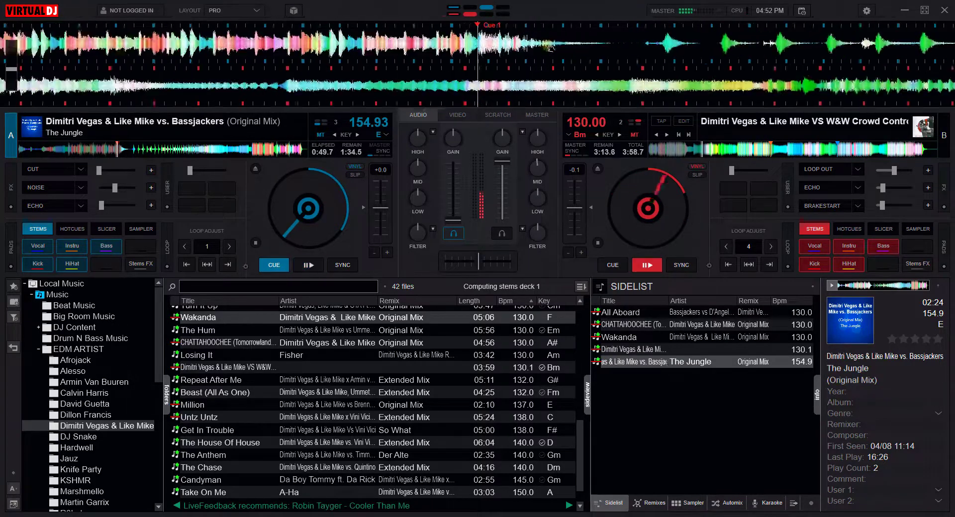
Move the crossfader fully to deck B and raise deck A's volume back up.
{"action": "left_click_drag", "start_coordinate": [479, 261], "coordinate": [512, 261]}
{"action": "left_click_drag", "start_coordinate": [454, 184], "coordinate": [453, 160]}
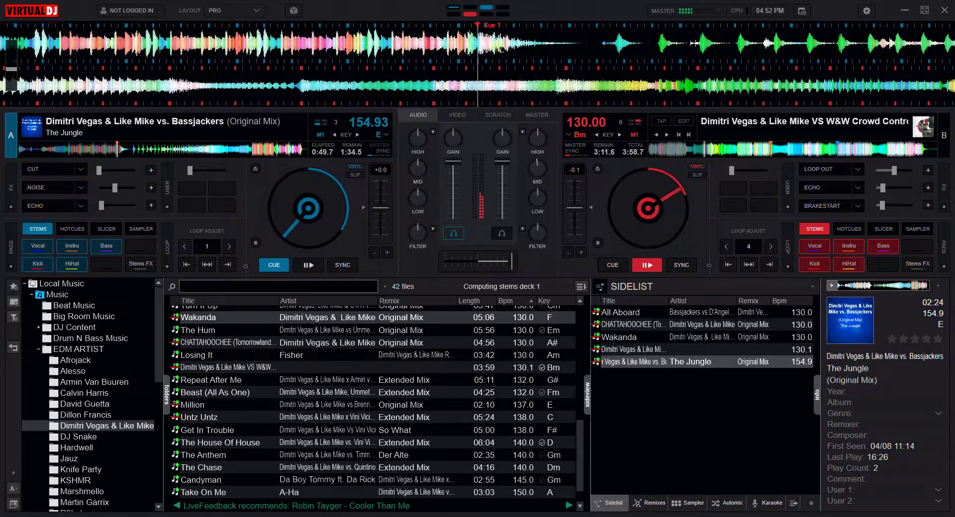
Align Cue 1 of The Jungle on deck A with deck B's Cue 2, and crossfade fully to deck A.
{"action": "scroll", "coordinate": [498, 47], "scroll_direction": "down", "scroll_amount": 1}
{"action": "left_click_drag", "start_coordinate": [498, 47], "coordinate": [878, 47]}
{"action": "scroll", "coordinate": [876, 46], "scroll_direction": "down", "scroll_amount": 2}
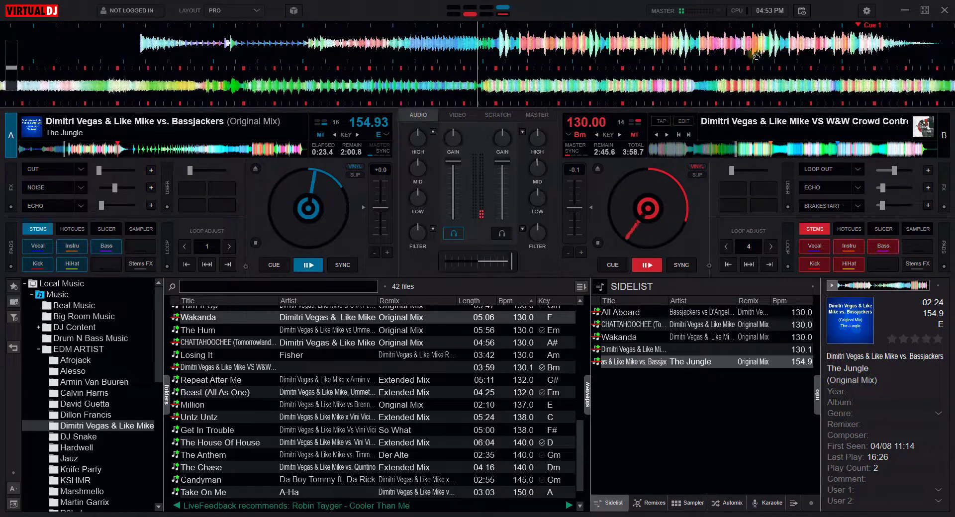
{"action": "key", "text": "space"}
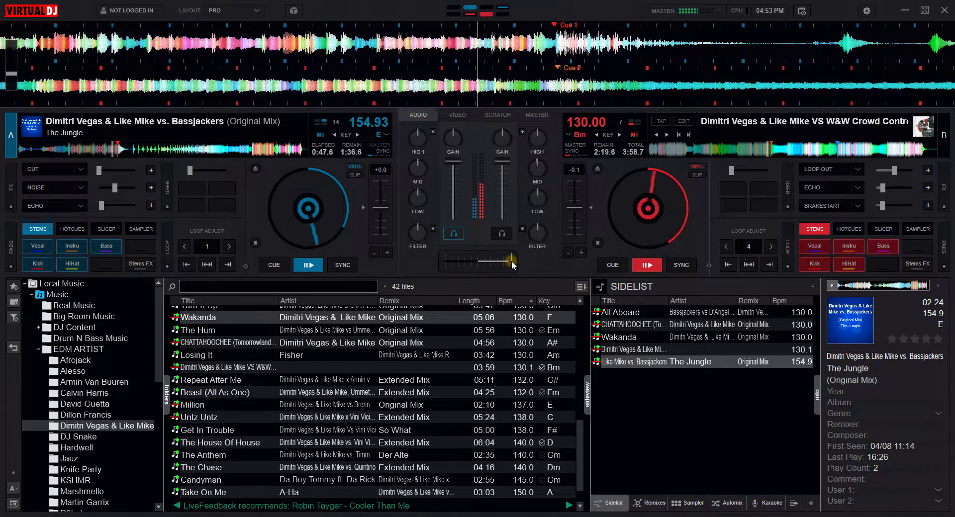
{"action": "left_click_drag", "start_coordinate": [511, 261], "coordinate": [442, 262]}
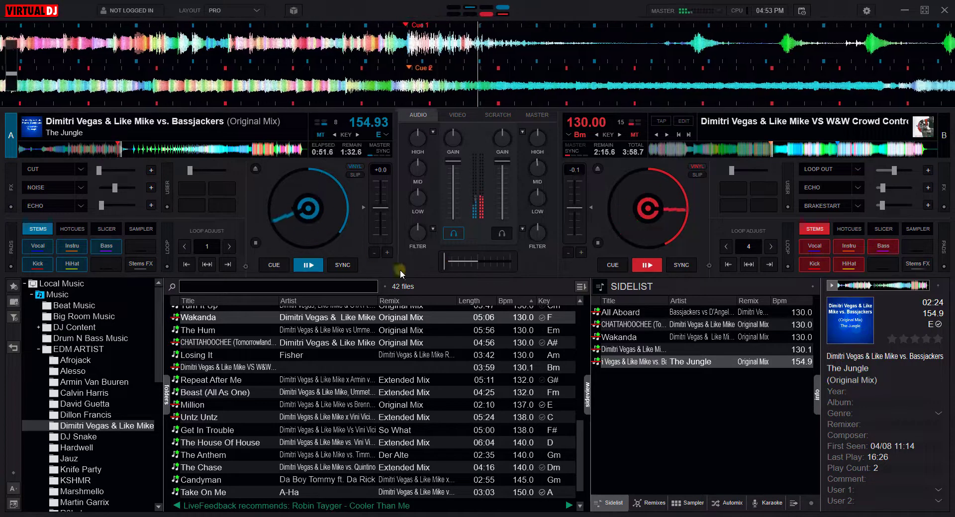
Pause the outgoing Crowd Control track on deck B, leaving The Jungle playing on deck A.
{"action": "left_click", "coordinate": [660, 266]}
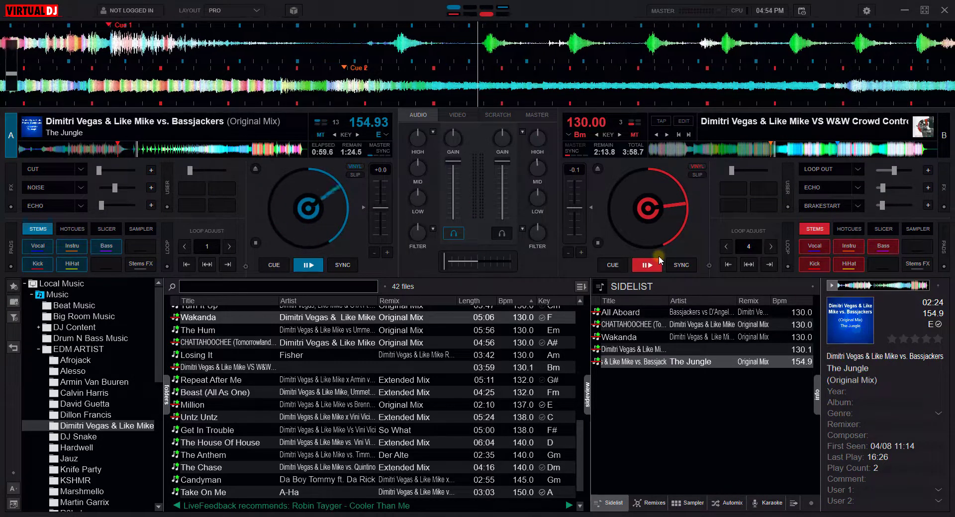
{"action": "left_click", "coordinate": [660, 259]}
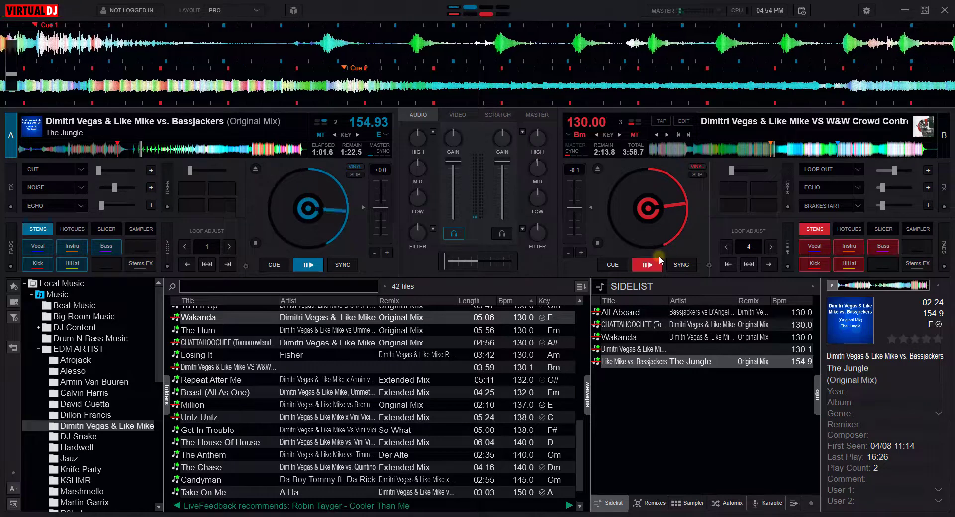
{"action": "left_click", "coordinate": [659, 259]}
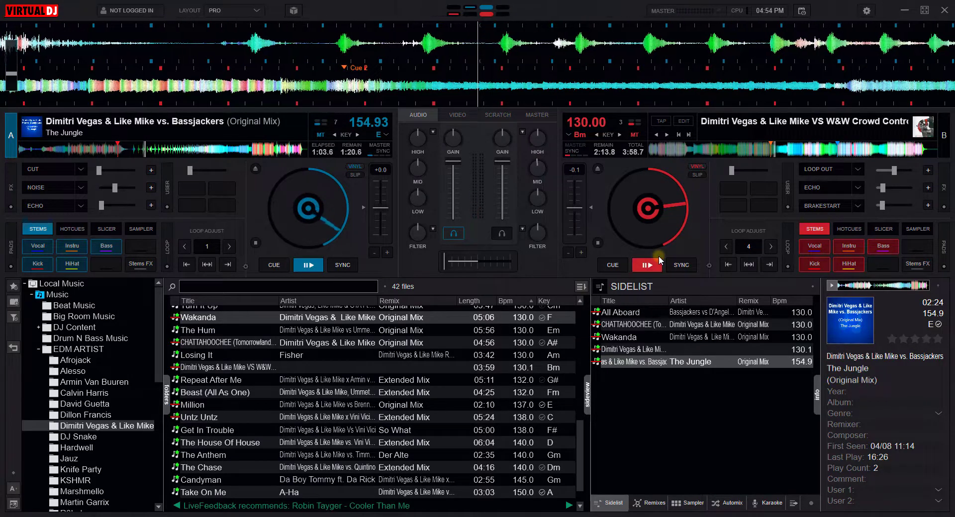
{"action": "left_click", "coordinate": [660, 260]}
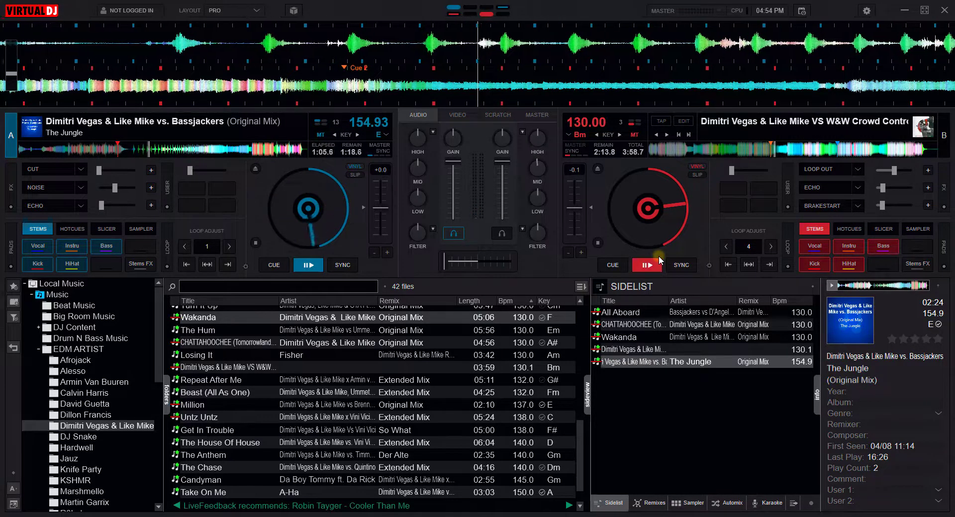
{"action": "left_click", "coordinate": [659, 259]}
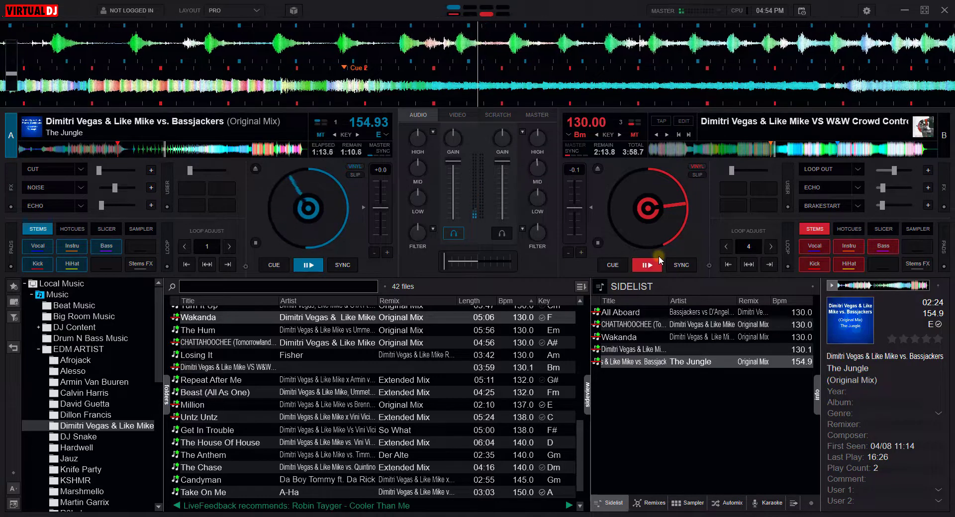
{"action": "left_click", "coordinate": [659, 257]}
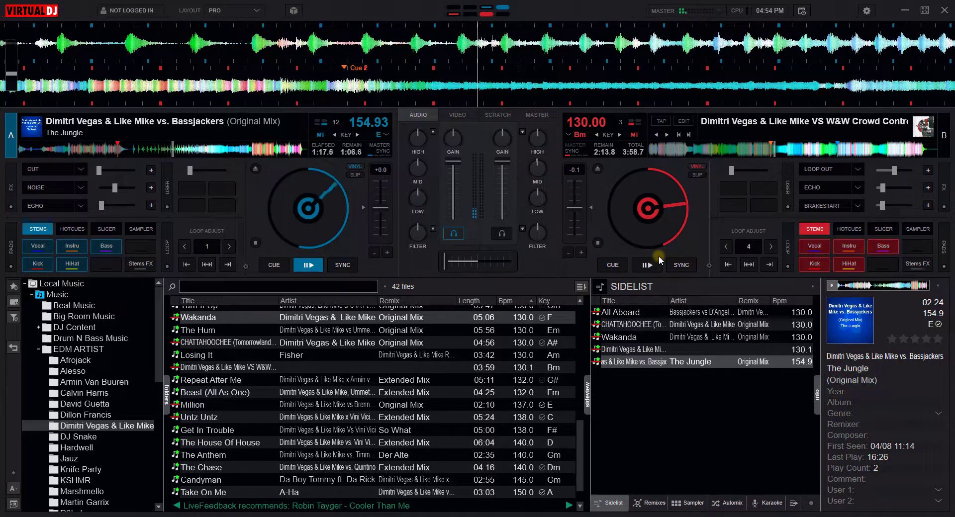
{"action": "left_click", "coordinate": [659, 259]}
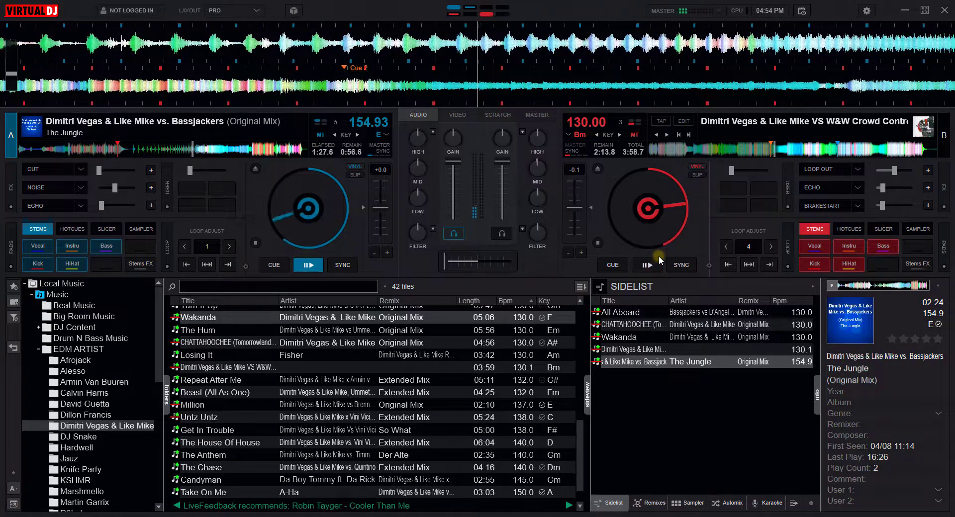
{"action": "left_click", "coordinate": [658, 263]}
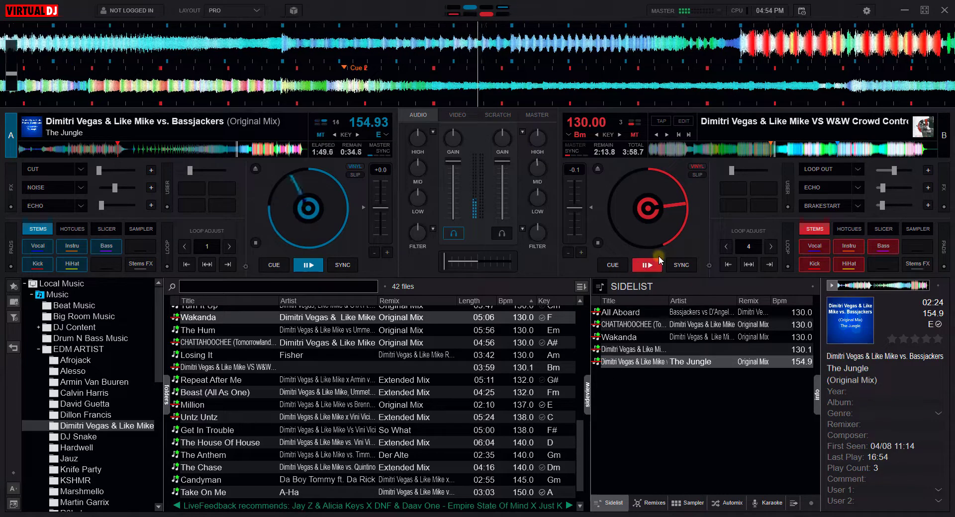
{"action": "left_click", "coordinate": [659, 261]}
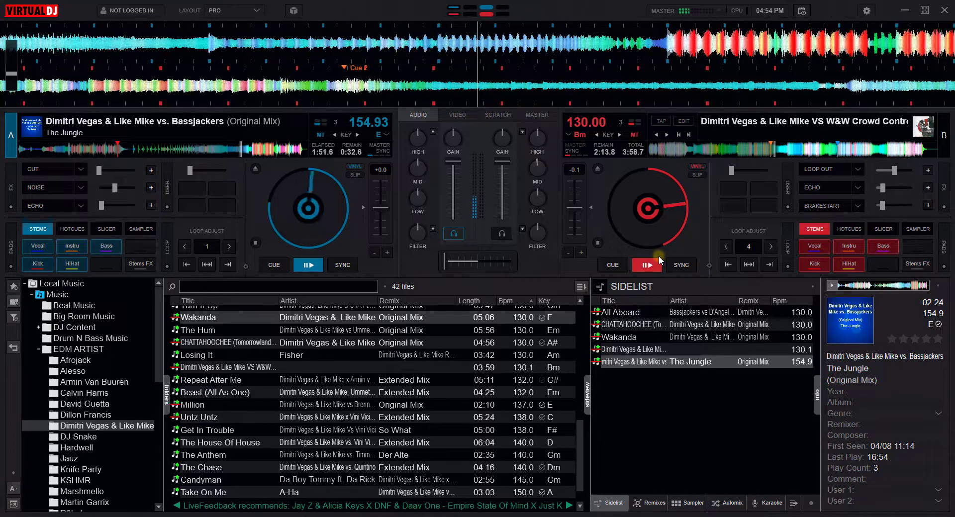